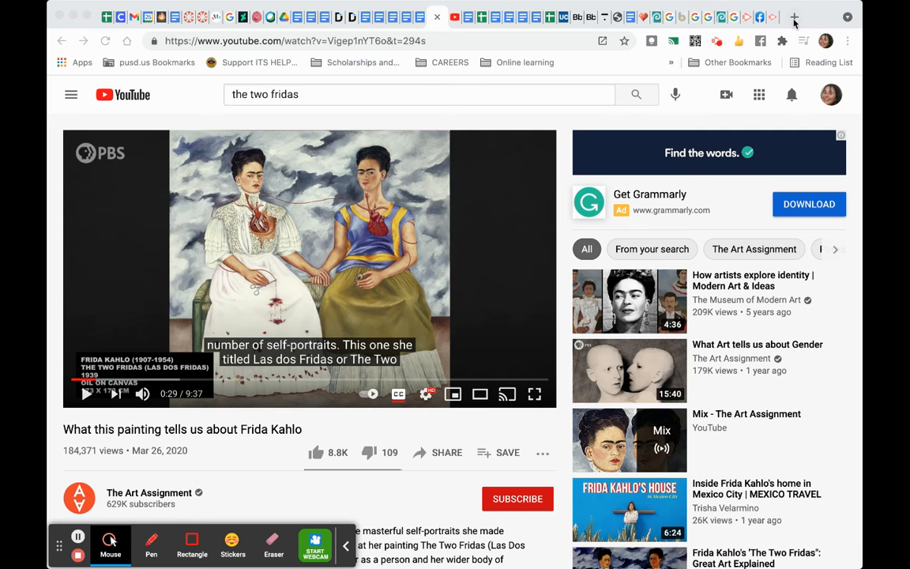
- Open photopea.com in a new browser tab
left_click(794, 17)
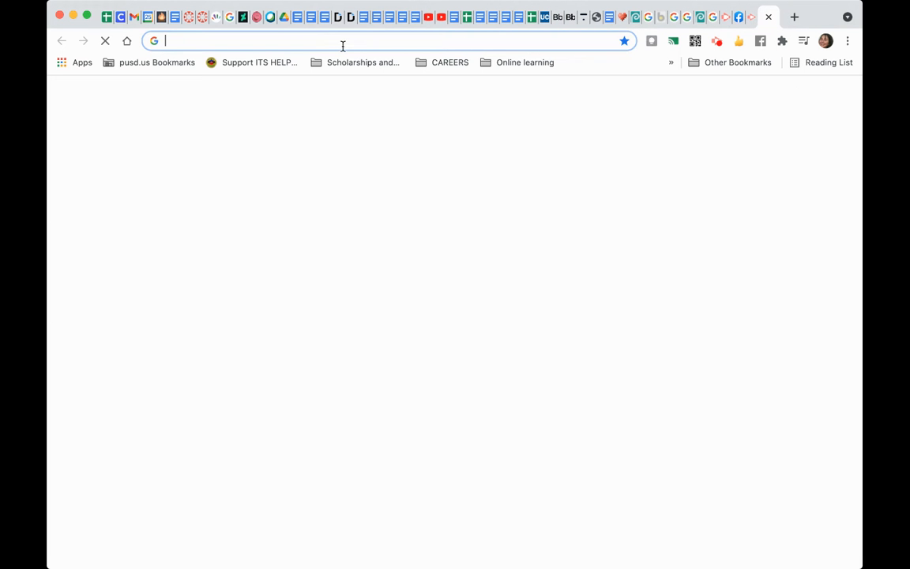
type("Phot")
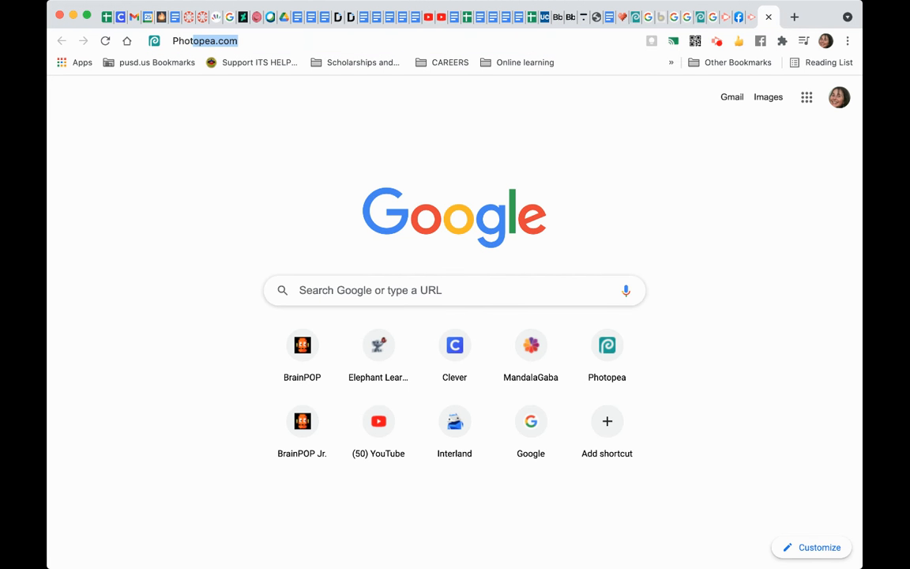
type("opea.com")
key("Return")
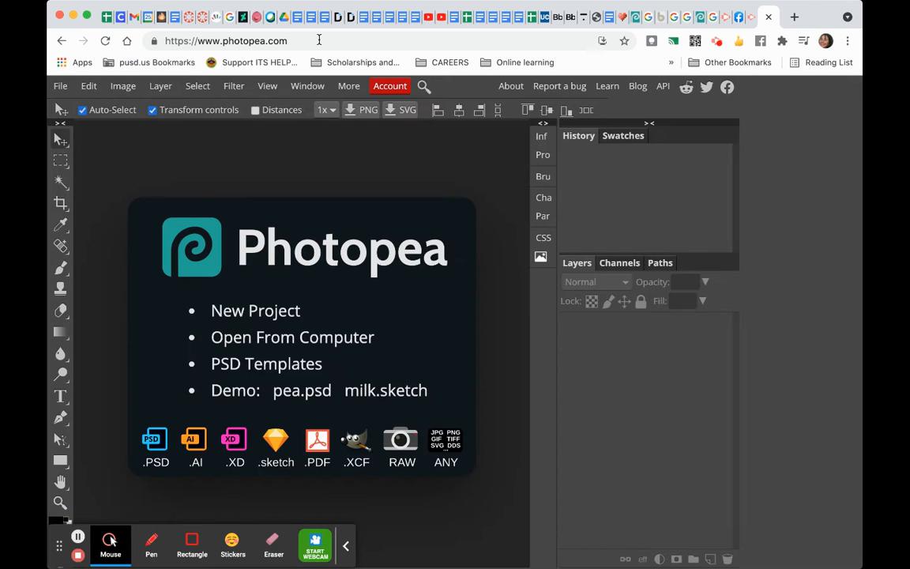
- Start a new project using the Instagram preset of 1080 × 1080 px
left_click(225, 310)
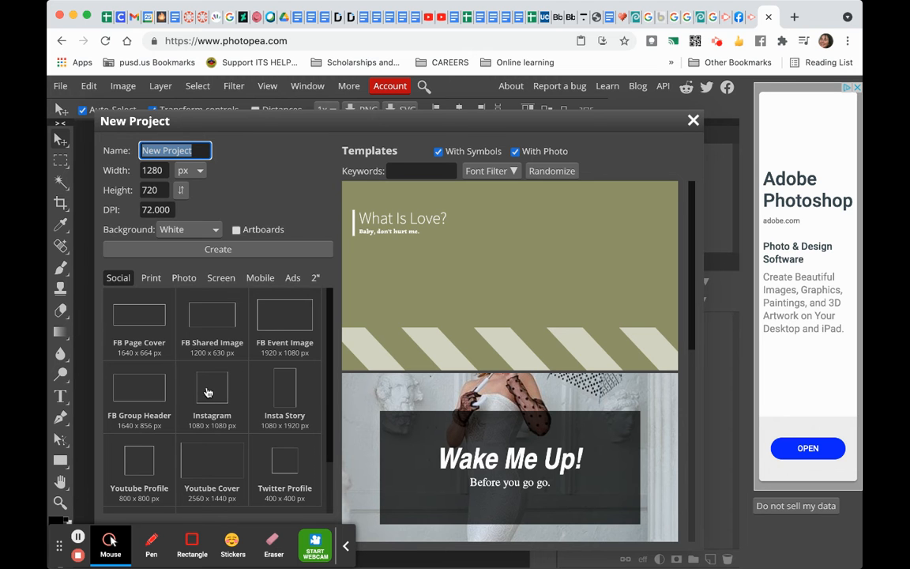
left_click(151, 278)
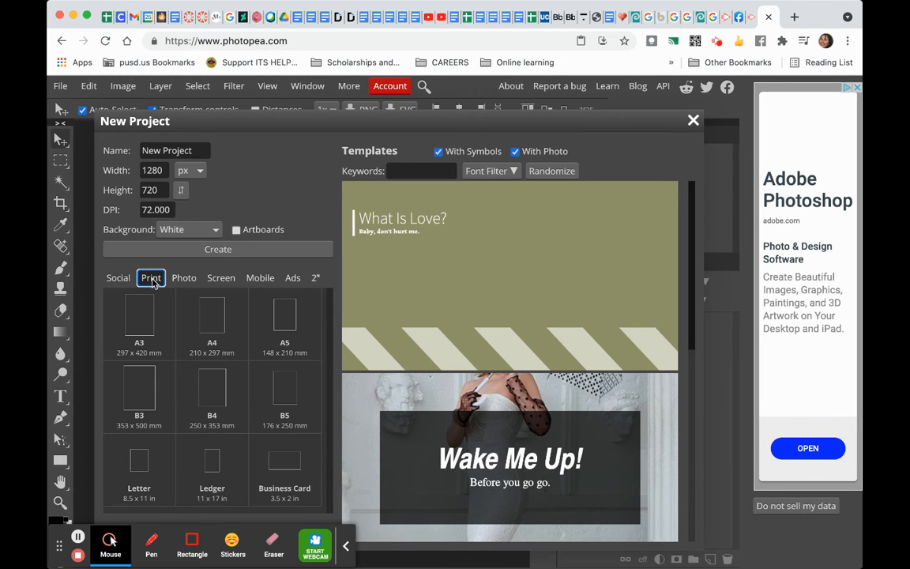
left_click(141, 470)
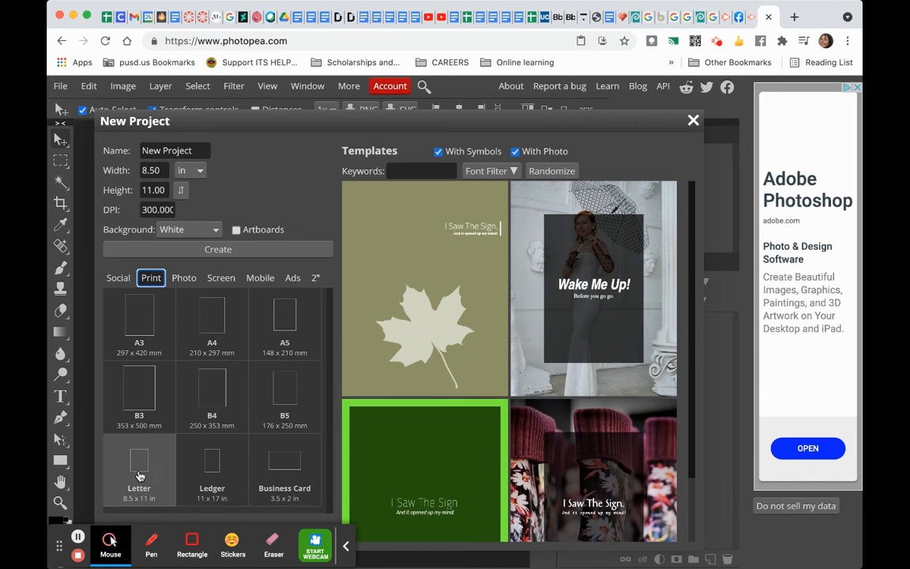
left_click(118, 278)
left_click(222, 391)
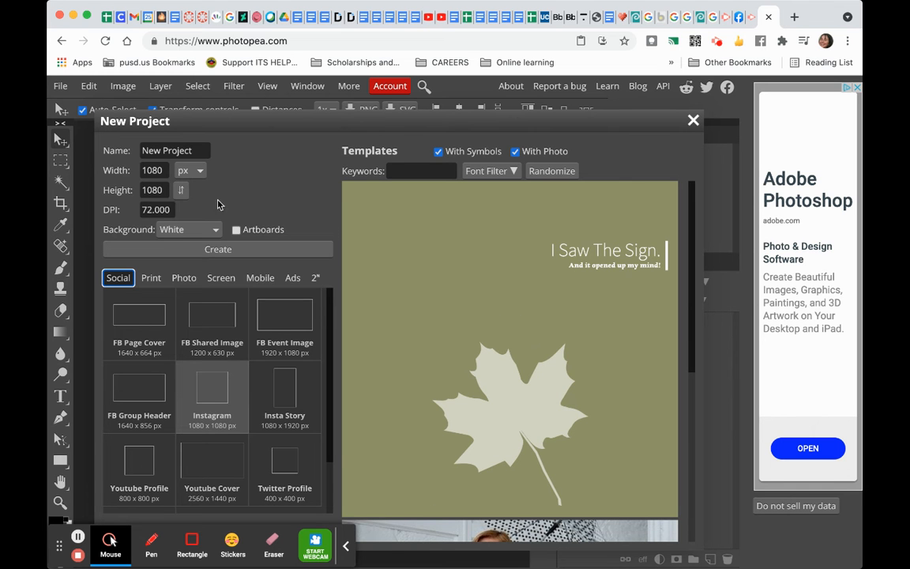
- Name the project "Freida style YOUR NAME" and create it
left_click(183, 152)
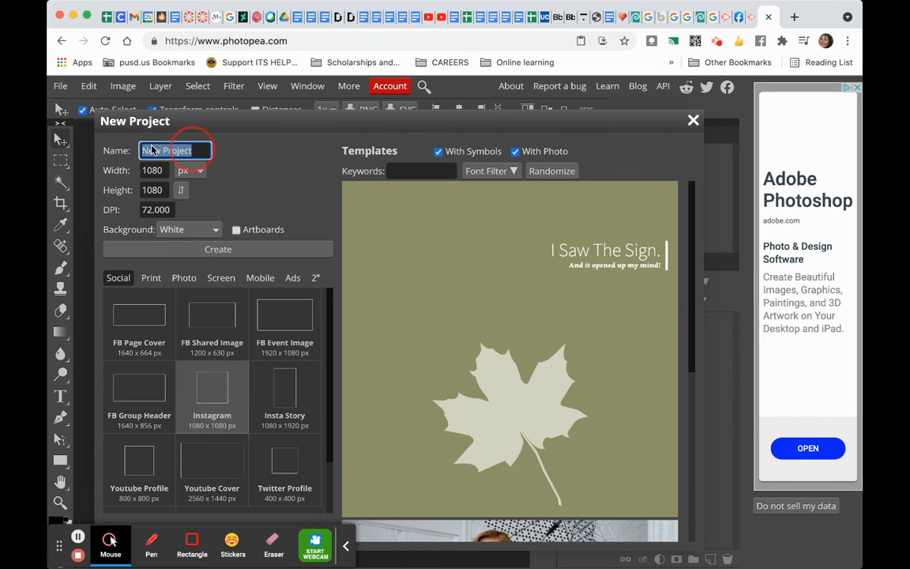
type("Fre")
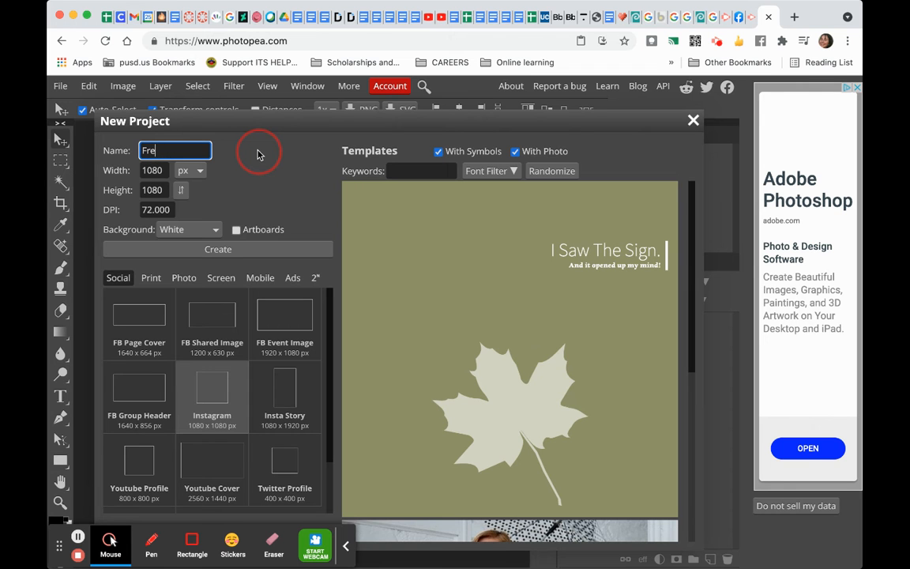
type("ida s")
type("tyle YOUR NAME")
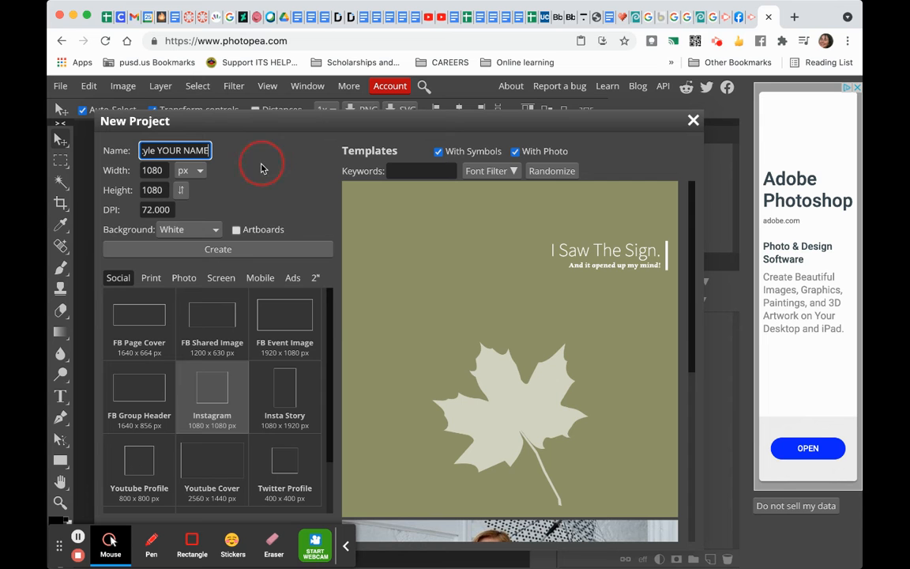
left_click(211, 252)
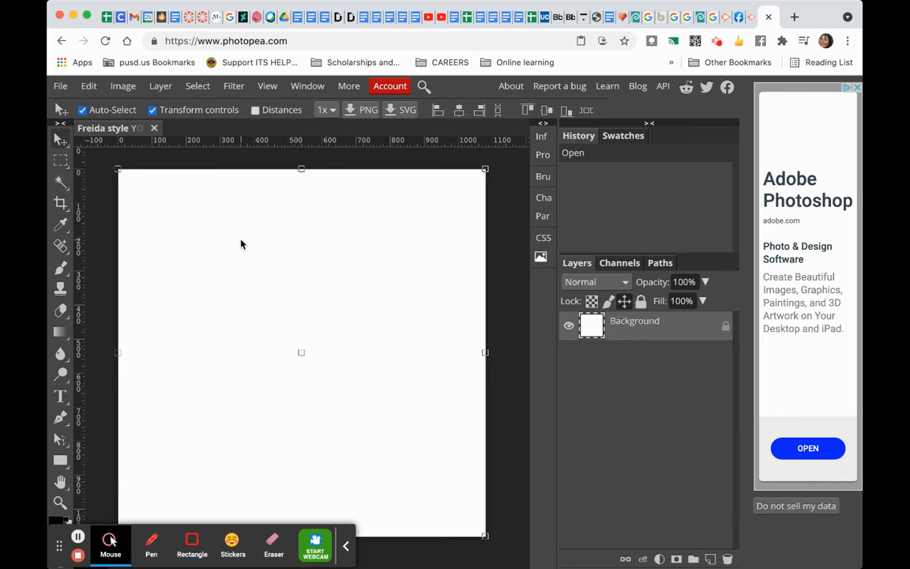
- Find the teacher portrait from the Google Sites page in the open image search results and copy the picture
left_click(713, 22)
scroll(533, 445, "down", 5)
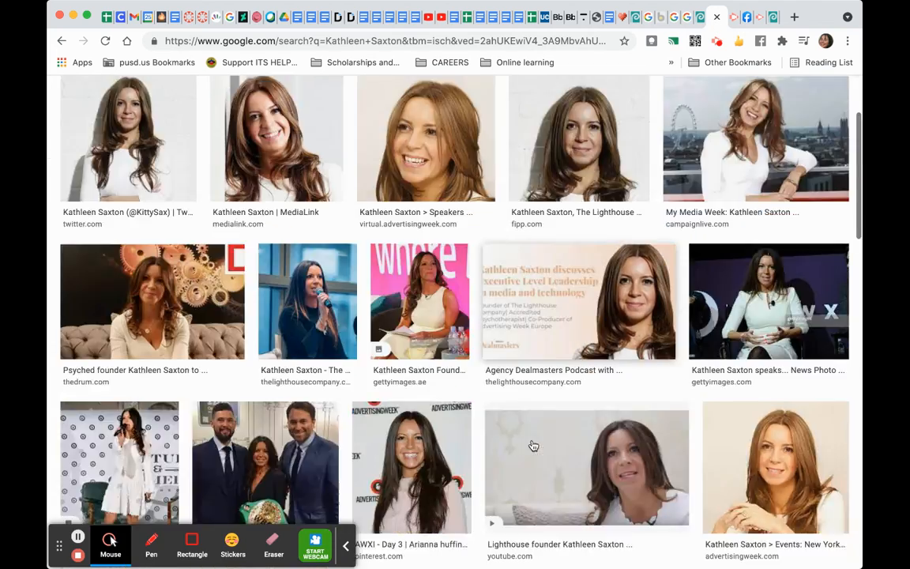
scroll(534, 445, "down", 10)
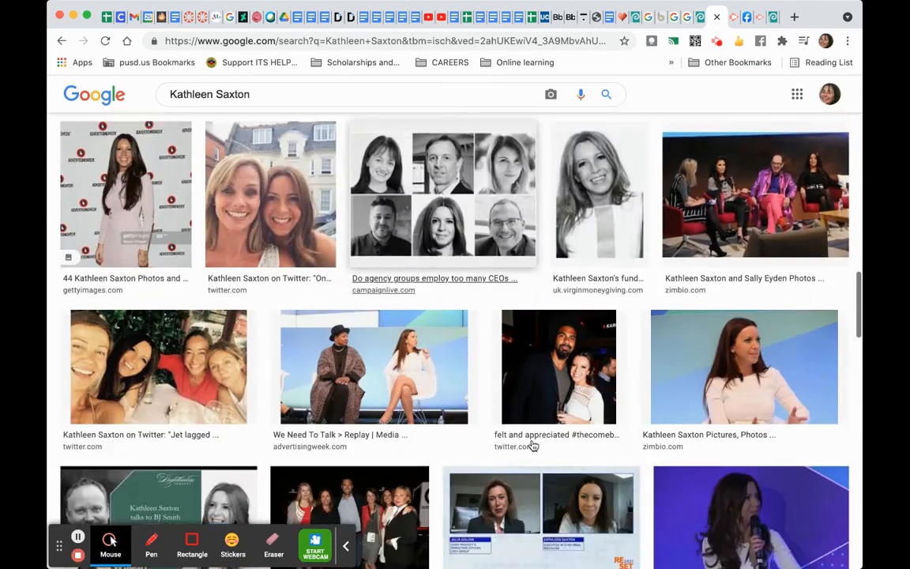
scroll(533, 445, "down", 10)
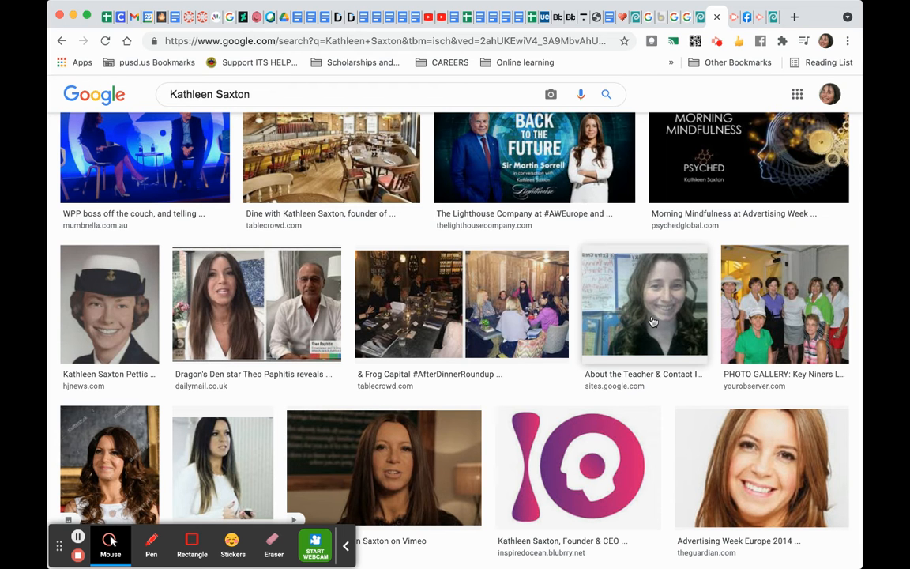
left_click(653, 321)
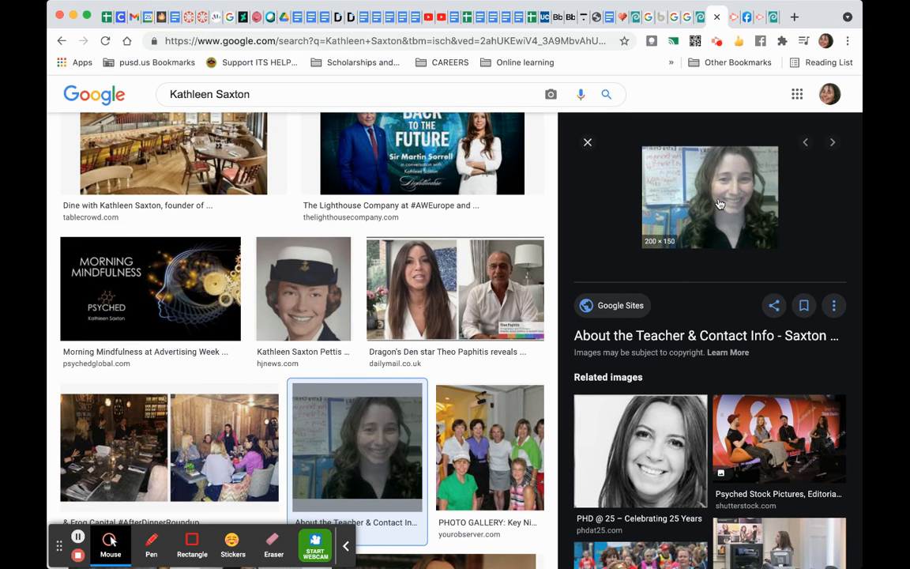
left_click(719, 199)
left_click(744, 353)
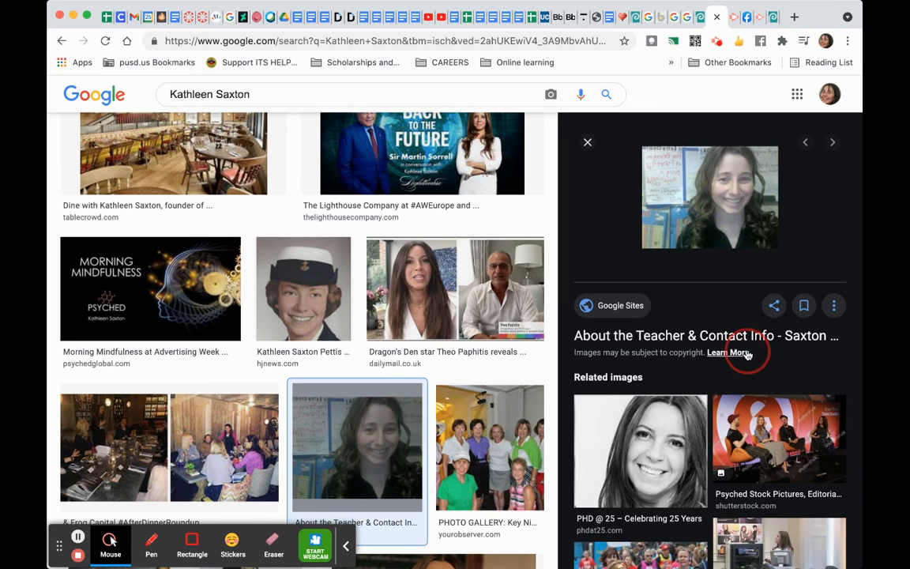
left_click(714, 208)
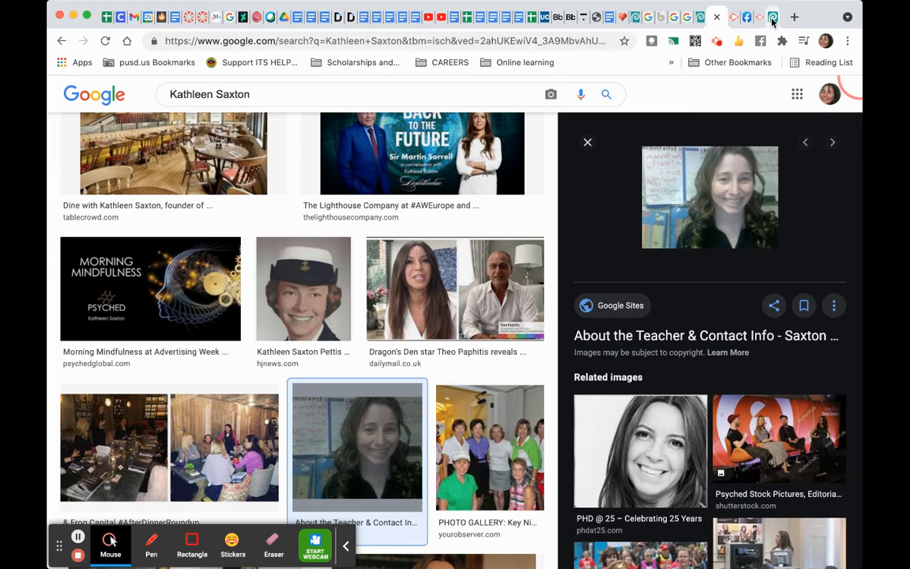
- Paste the portrait into the Photopea project, enlarge it to about 283.5%, and place it in the upper-right part of the canvas
left_click(773, 19)
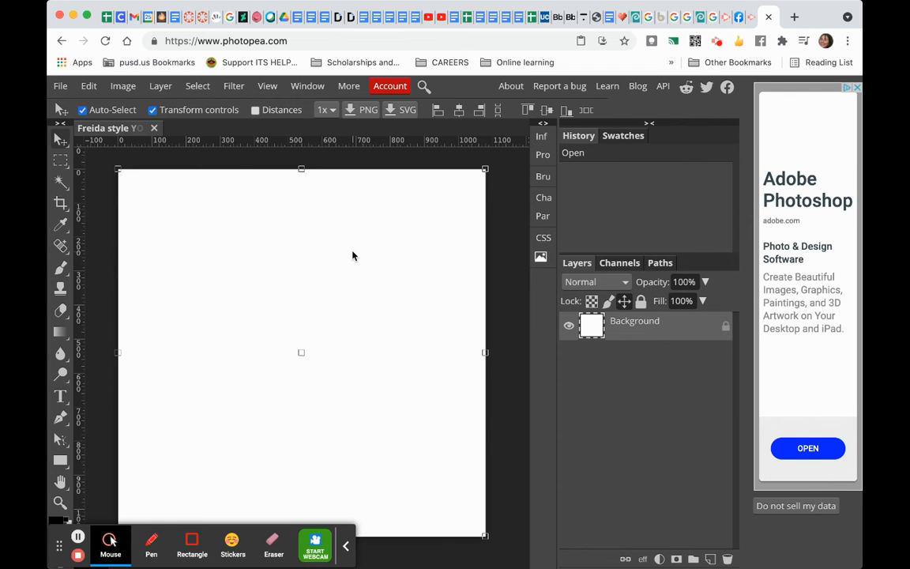
key("super+v")
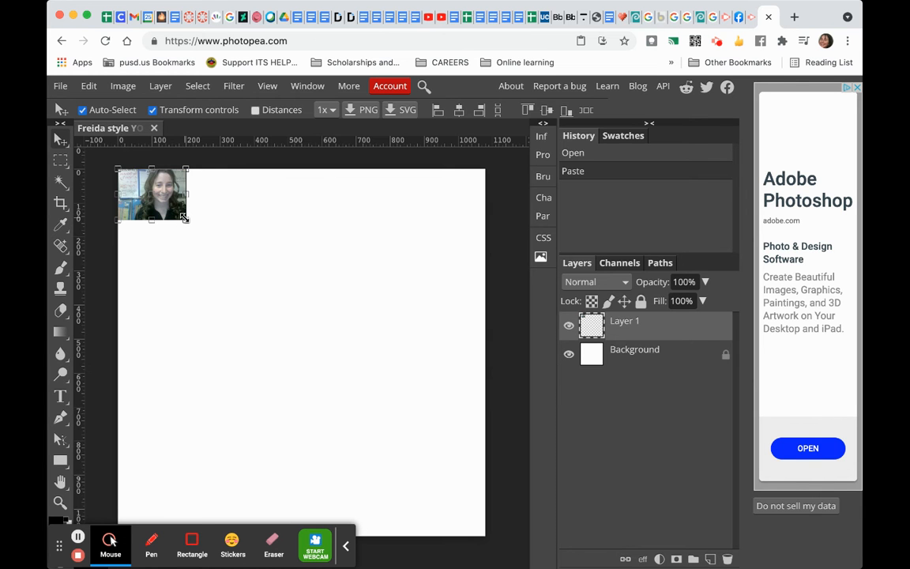
left_click_drag(184, 219, 310, 311)
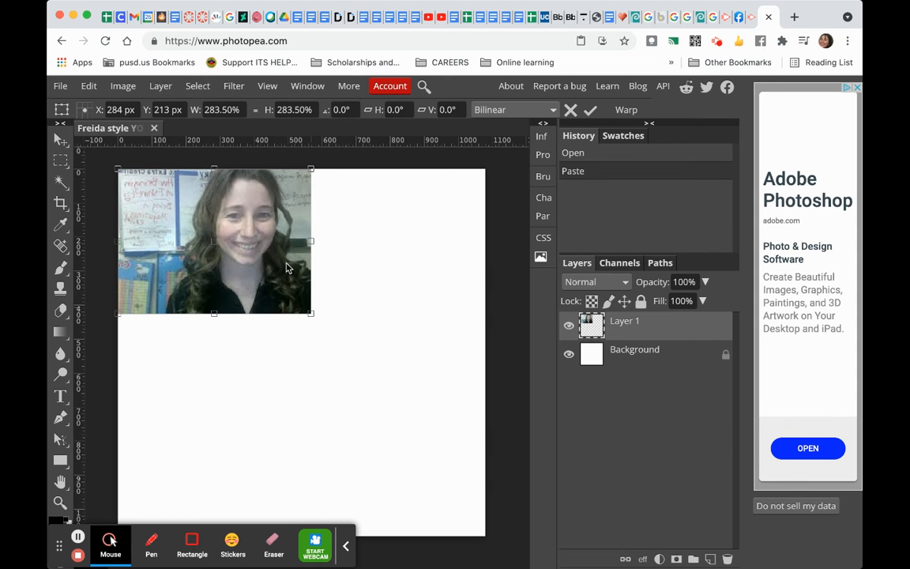
left_click_drag(275, 254, 427, 257)
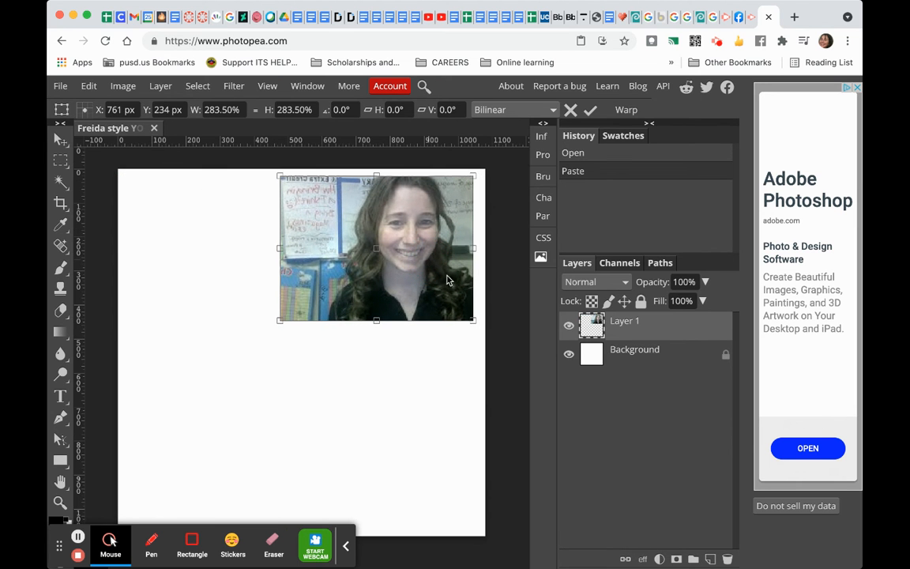
left_click(615, 330)
left_click_drag(609, 329, 608, 330)
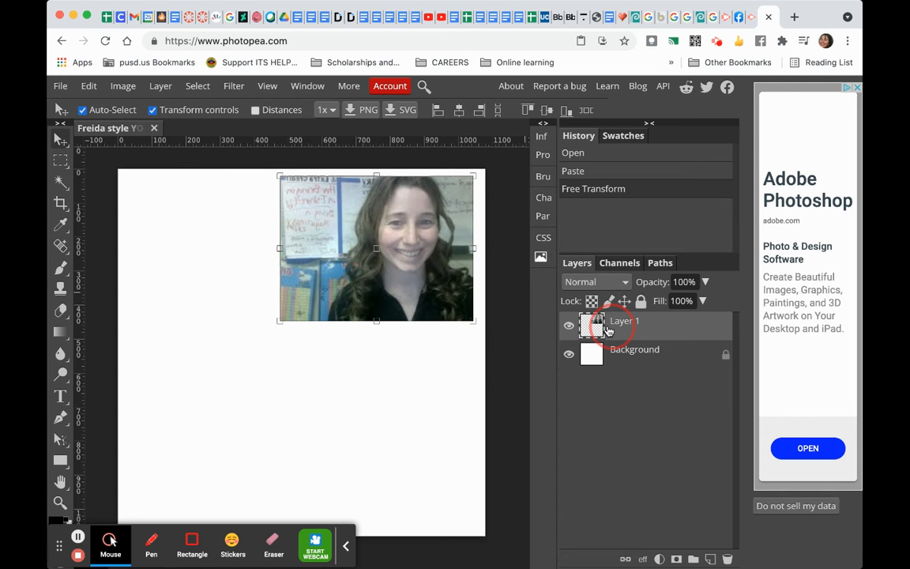
key("super+j")
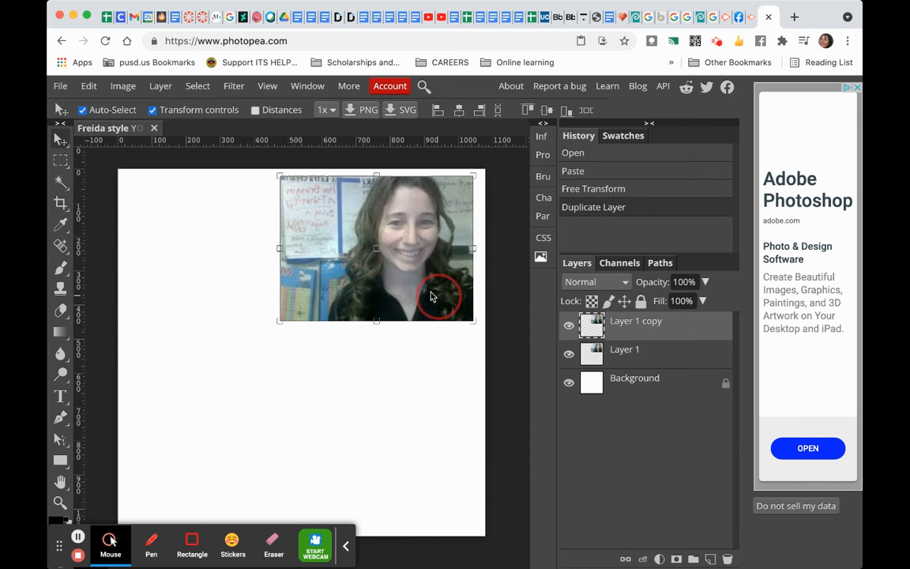
left_click_drag(422, 287, 258, 283)
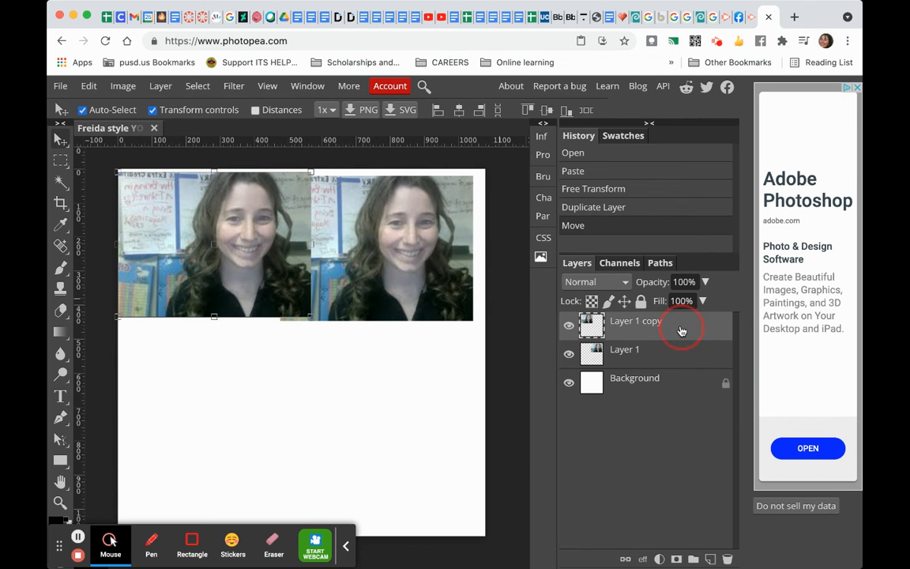
left_click(728, 558)
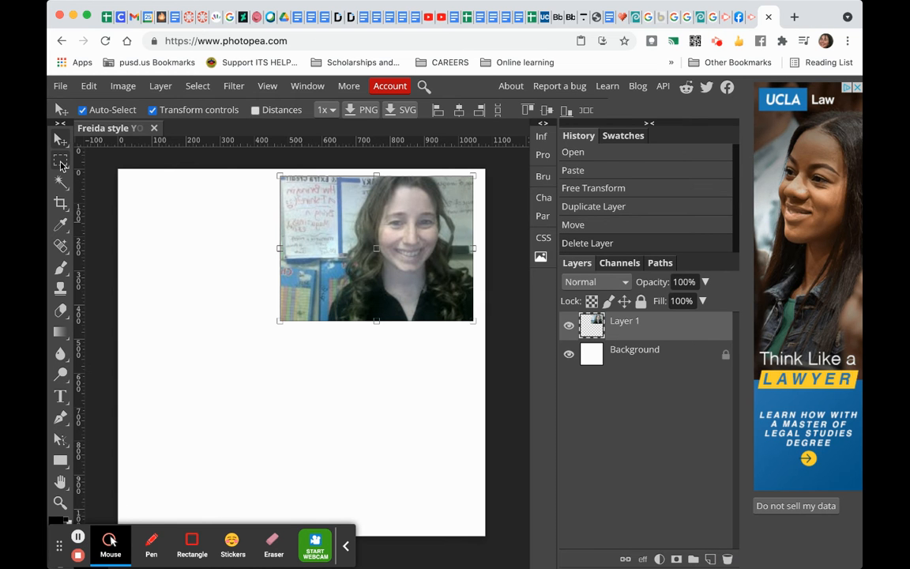
- Outline the woman in the portrait with the Magnetic Lasso and add a raster mask that hides the photo's background
left_click(61, 162)
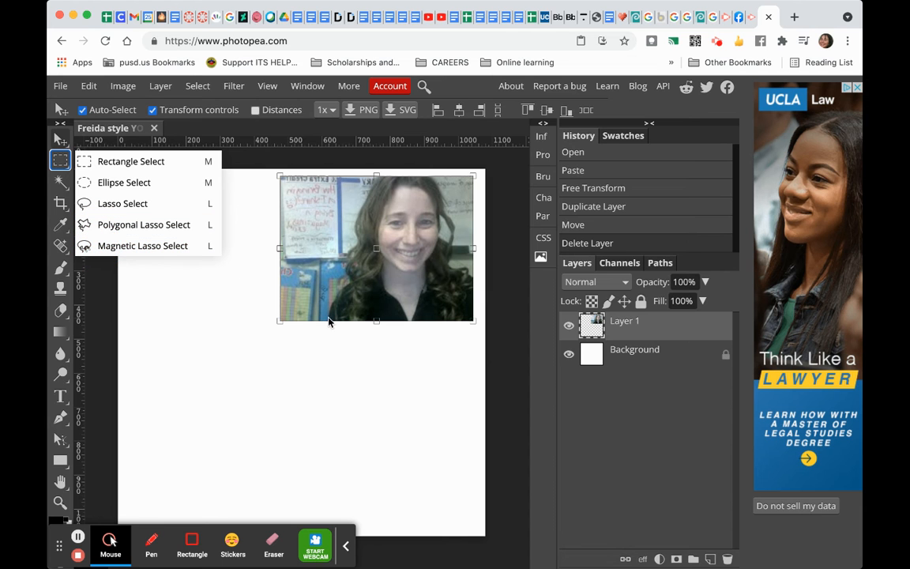
left_click(186, 246)
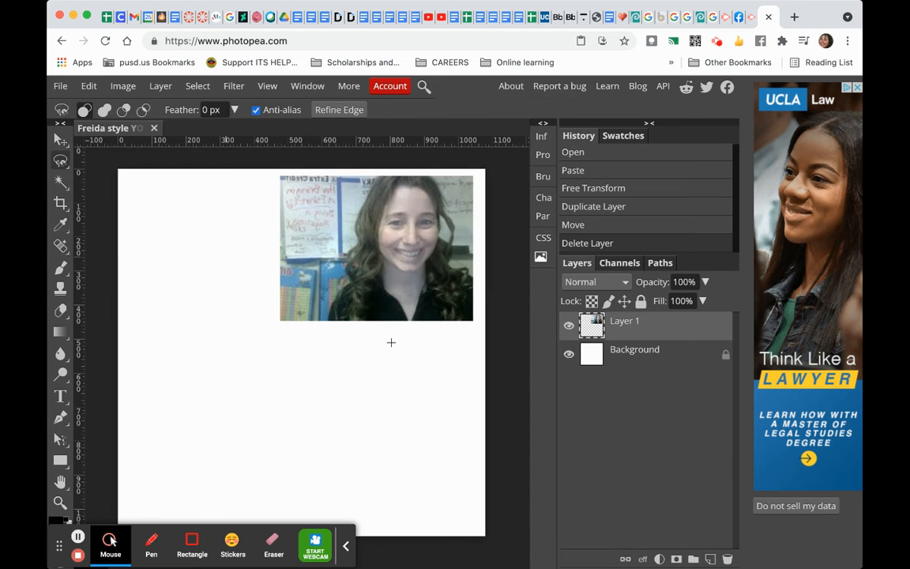
left_click(327, 317)
mouse_move(331, 304)
left_mouse_down()
mouse_move(350, 285)
mouse_move(349, 202)
mouse_move(360, 209)
mouse_move(362, 190)
mouse_move(385, 176)
mouse_move(431, 178)
mouse_move(447, 196)
mouse_move(441, 237)
mouse_move(454, 251)
mouse_move(450, 265)
mouse_move(458, 260)
mouse_move(472, 279)
mouse_move(467, 321)
mouse_move(326, 320)
left_mouse_up()
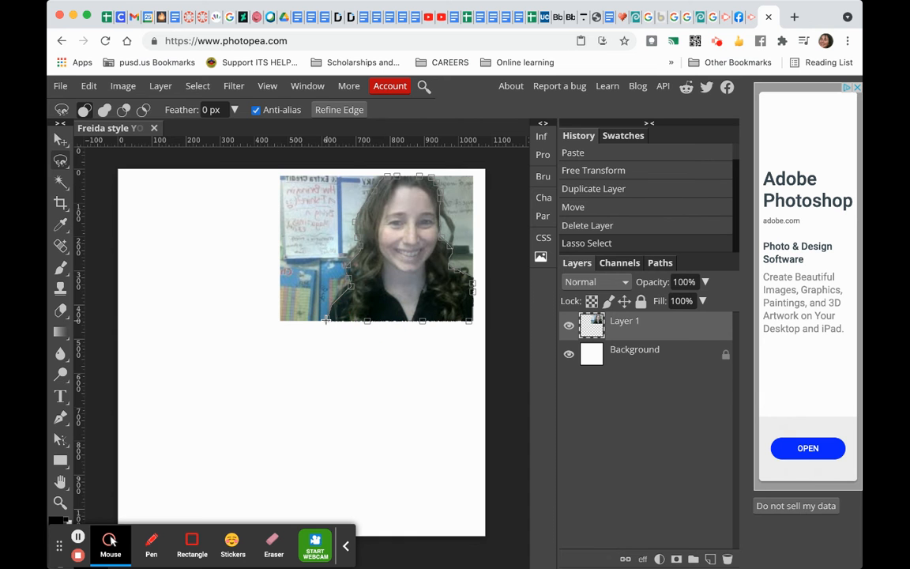
double_click(326, 319)
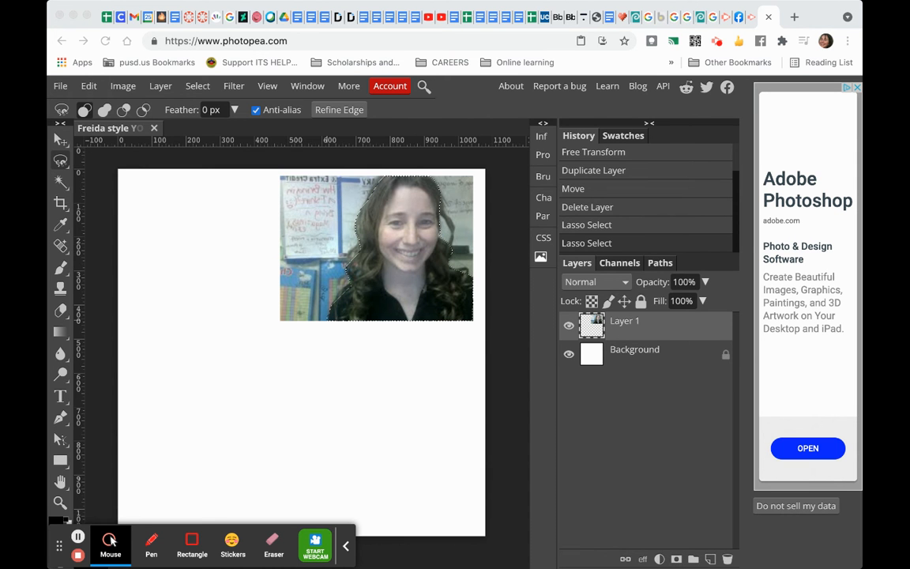
left_click(676, 560)
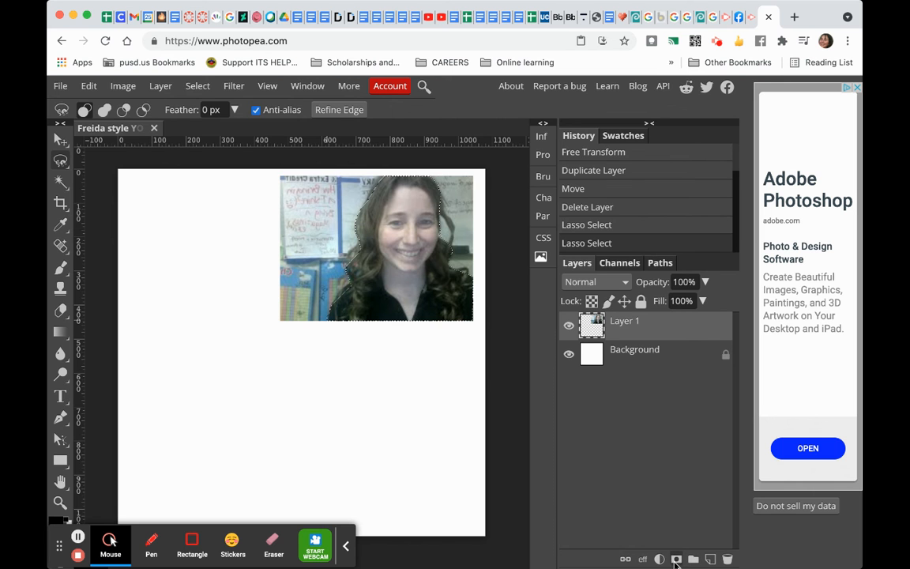
left_click(677, 560)
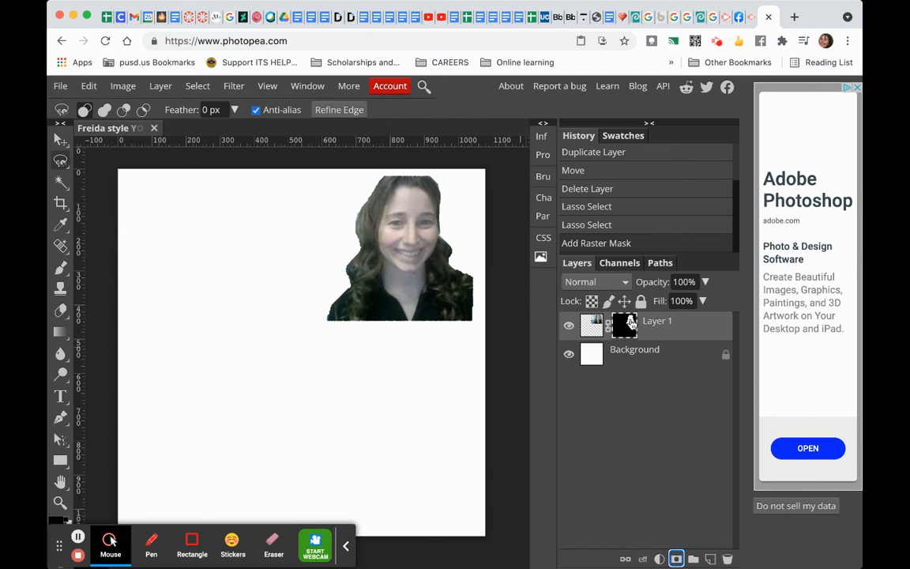
- Brush on the portrait's layer mask, hiding a strip across the eye with black and restoring that area with white
left_click(61, 267)
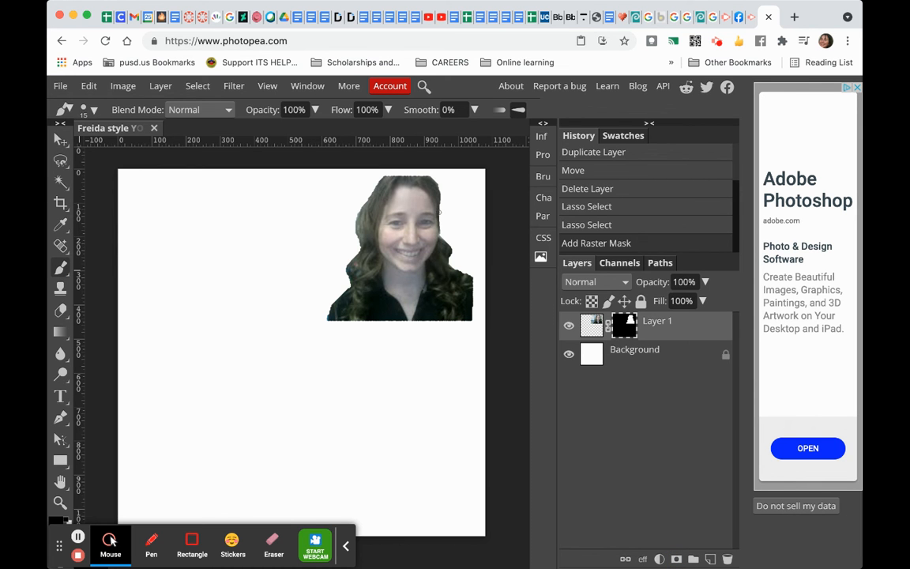
mouse_move(423, 222)
left_mouse_down()
mouse_move(442, 222)
mouse_move(420, 225)
left_mouse_up()
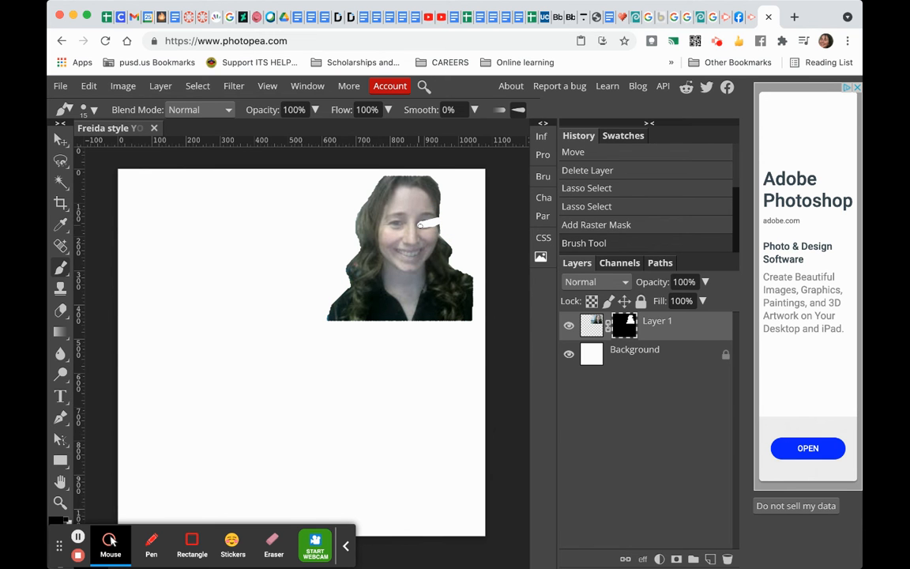
key("x")
mouse_move(420, 225)
left_mouse_down()
mouse_move(426, 215)
mouse_move(418, 206)
mouse_move(424, 236)
mouse_move(435, 211)
mouse_move(443, 227)
mouse_move(435, 205)
mouse_move(442, 195)
mouse_move(442, 244)
left_mouse_up()
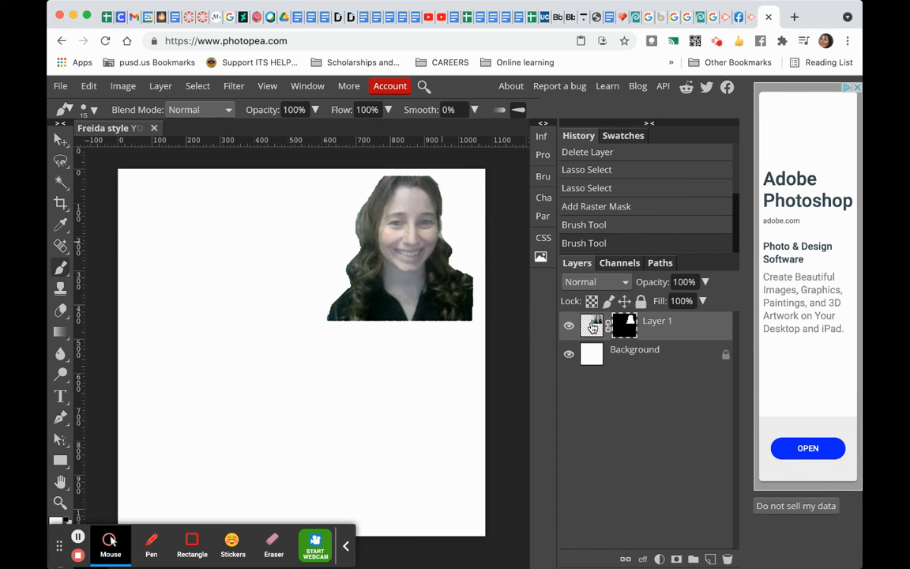
- Duplicate the masked portrait layer
key("ctrl+j")
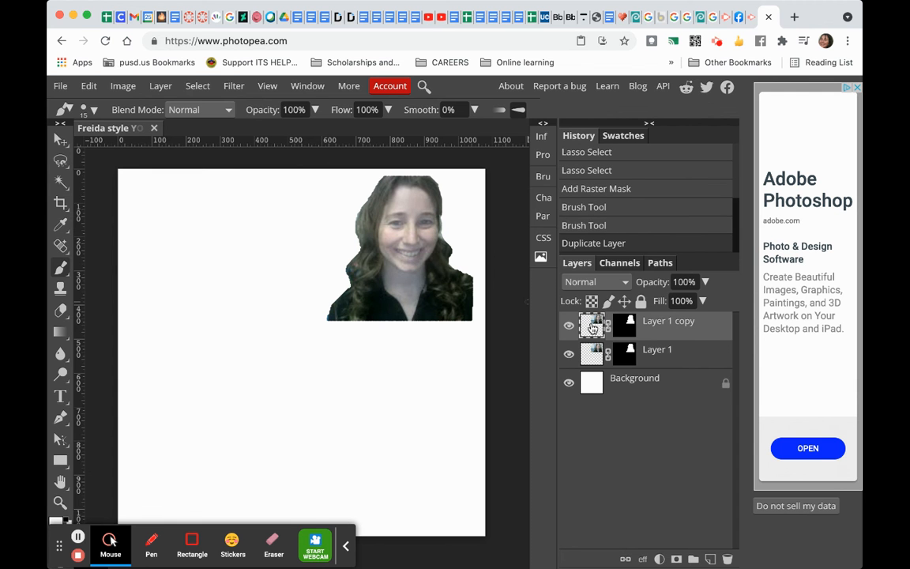
- Move the duplicated portrait left so it stands beside the original, and open the Liquify filter on it
left_click(61, 140)
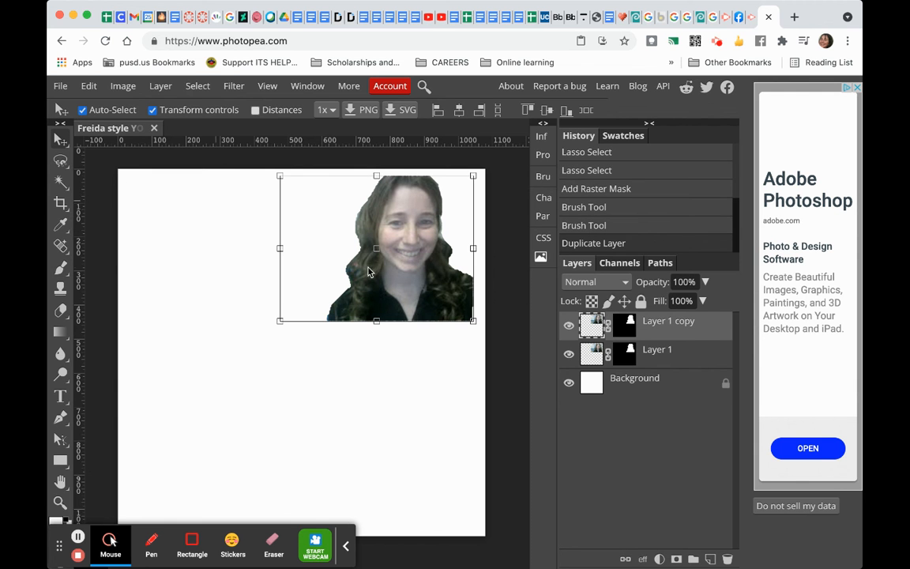
left_click_drag(377, 225, 309, 253)
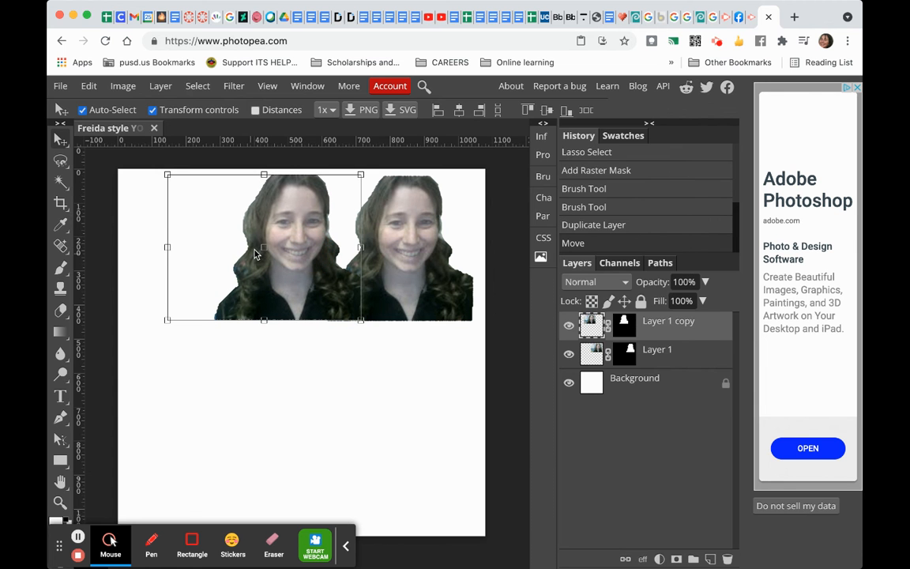
left_click(234, 86)
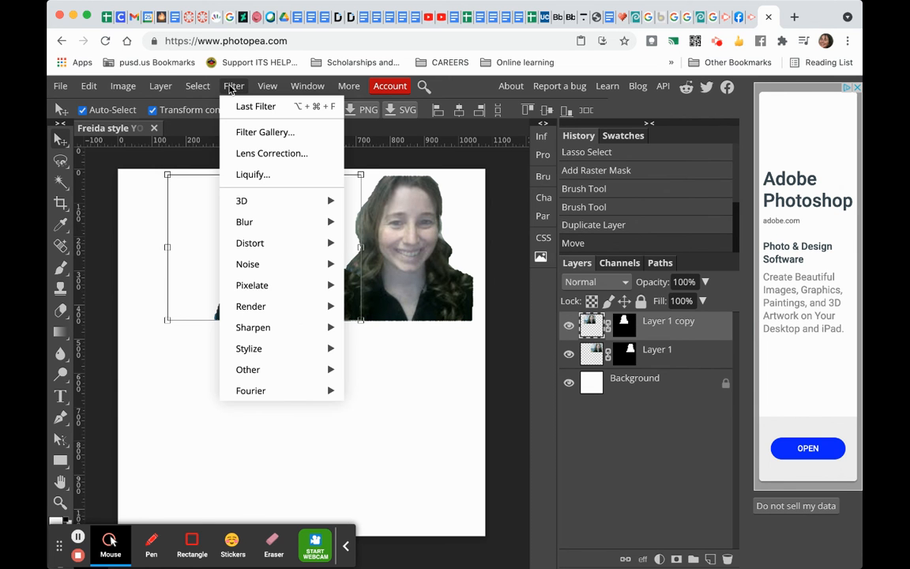
left_click(245, 174)
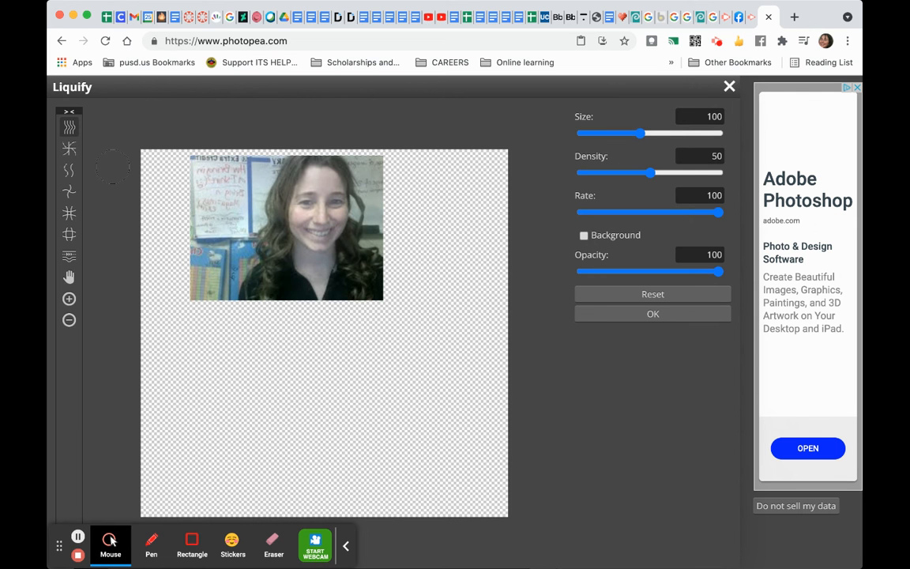
left_click(69, 126)
mouse_move(303, 187)
left_mouse_down()
mouse_move(341, 188)
mouse_move(332, 190)
left_mouse_up()
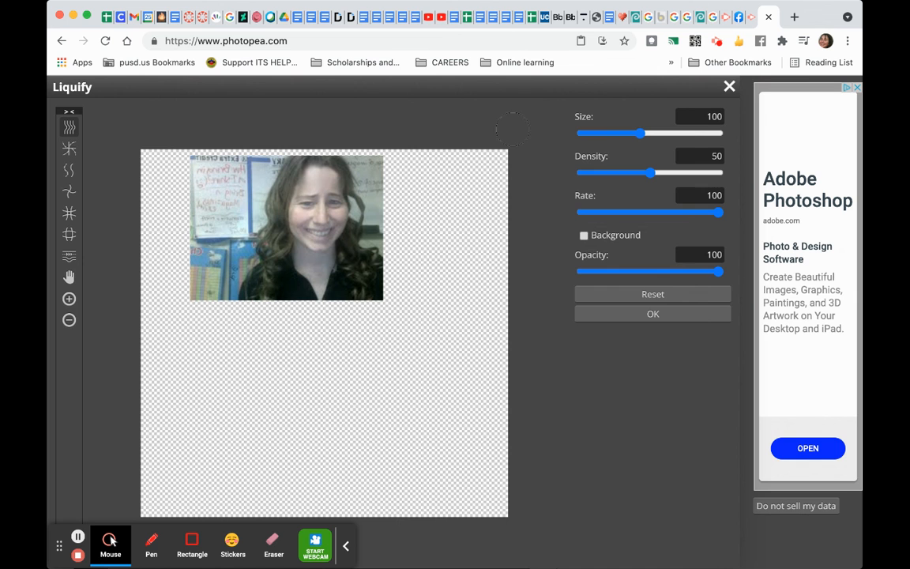
left_click(656, 295)
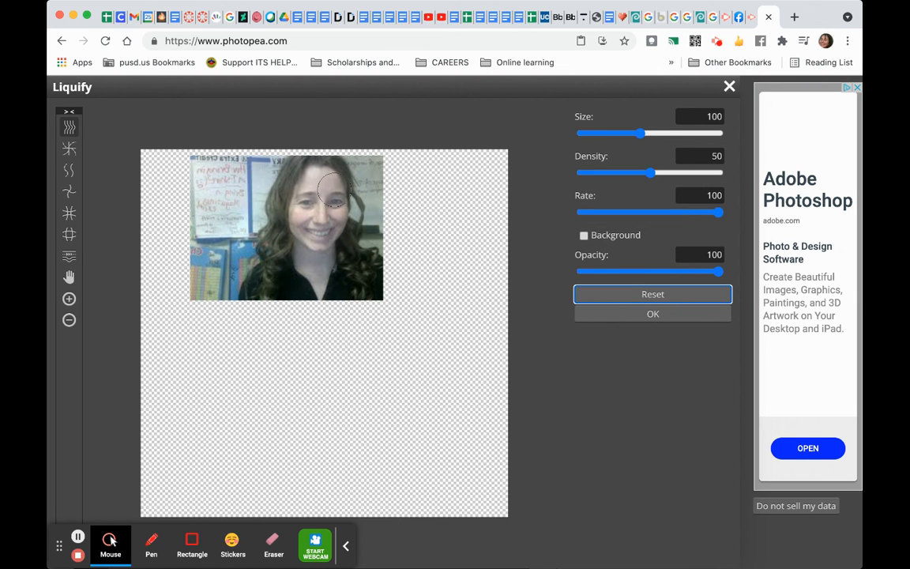
- Reshape the copy's eyebrows with Liquify's forward warp, using a brush size of 10 and a larger one of 68
key("bracketleft")
key("bracketleft")
key("bracketleft")
key("bracketleft")
key("bracketleft")
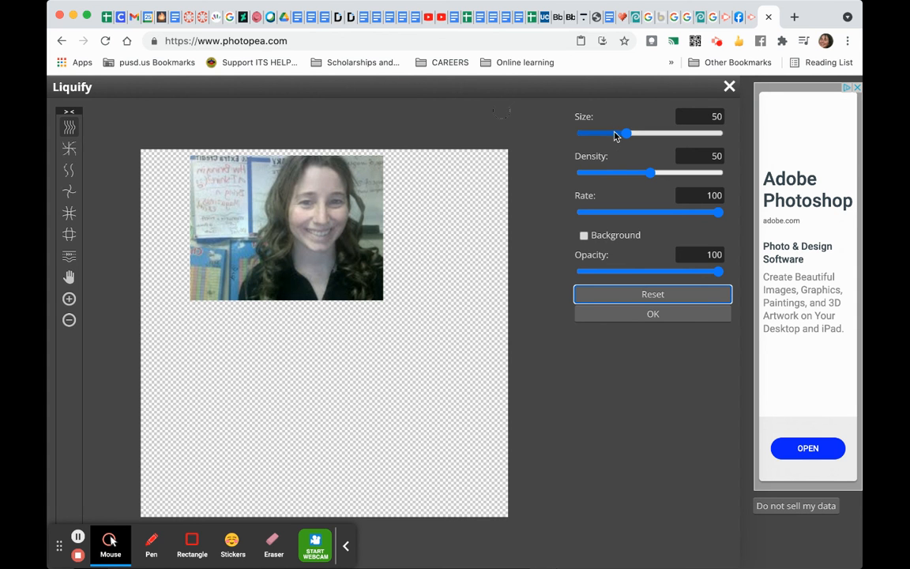
left_click_drag(624, 134, 607, 134)
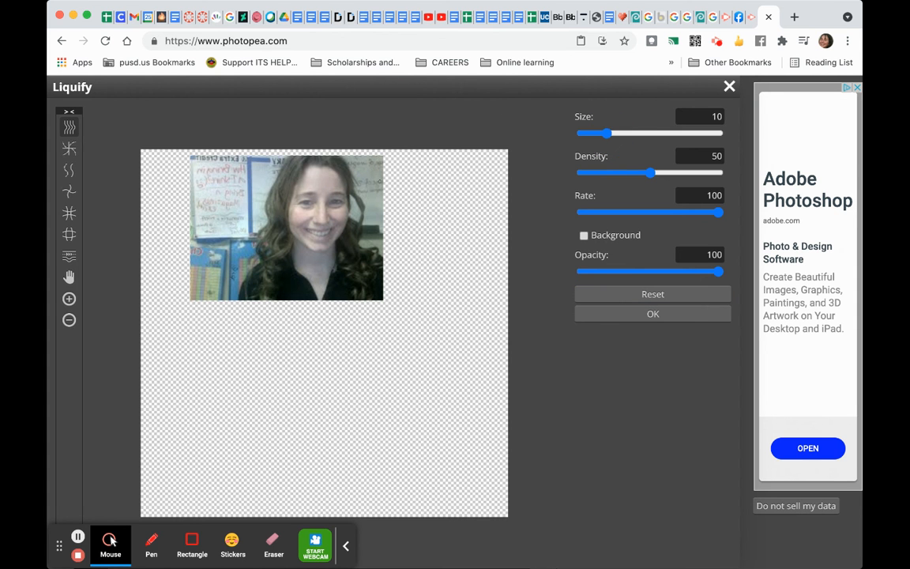
mouse_move(340, 191)
left_mouse_down()
mouse_move(337, 182)
mouse_move(333, 196)
left_mouse_up()
left_click(632, 132)
left_click_drag(304, 185, 307, 189)
- Enlarge both eyes of the copied portrait with Liquify's Bloat tool
left_click(68, 234)
left_click_drag(303, 208, 334, 203)
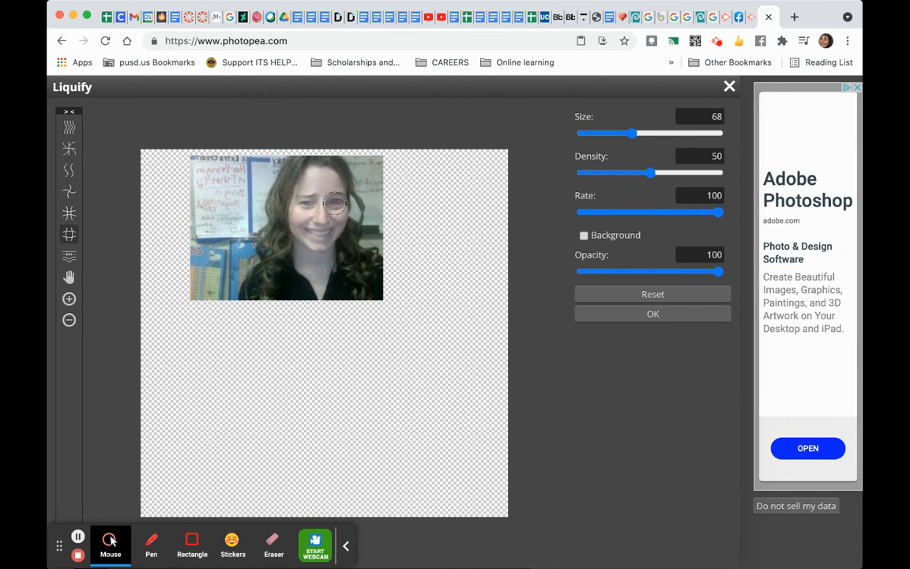
left_click(335, 203)
- Shrink the mouth and the side of the face near the left-hand eye with Liquify's Pucker tool
left_click(69, 212)
left_click(320, 235)
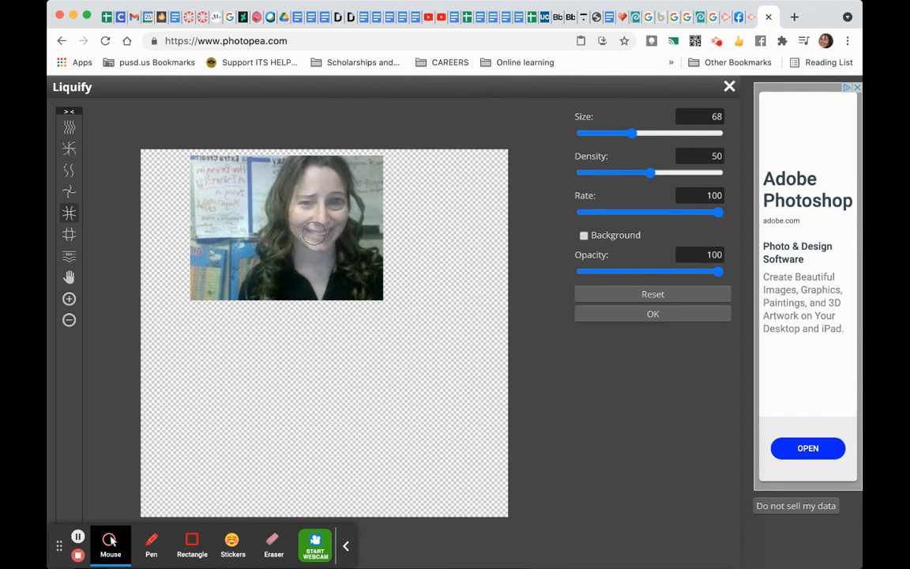
left_click(290, 210)
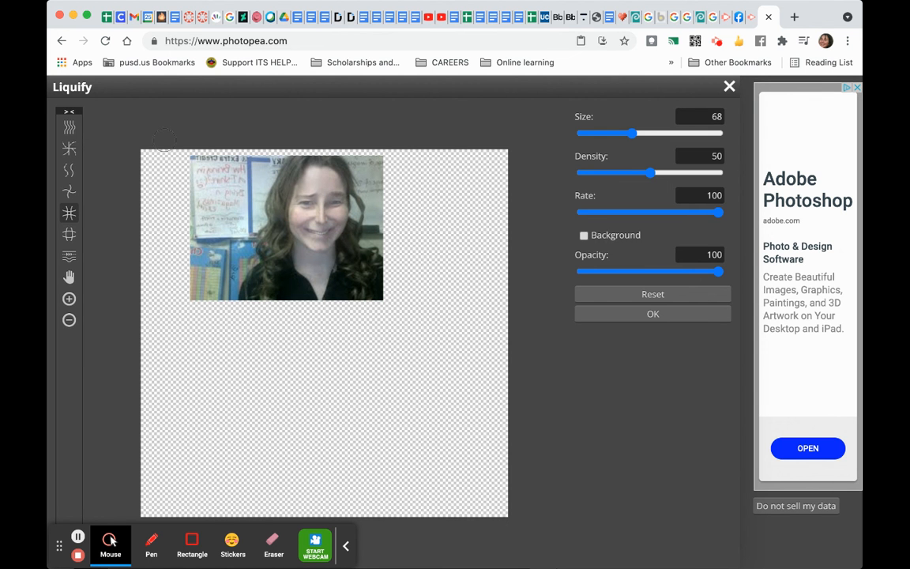
- Warp the brow above the right-hand eye further, pucker the mouth again, and apply the Liquify changes
left_click(63, 127)
left_click(338, 190)
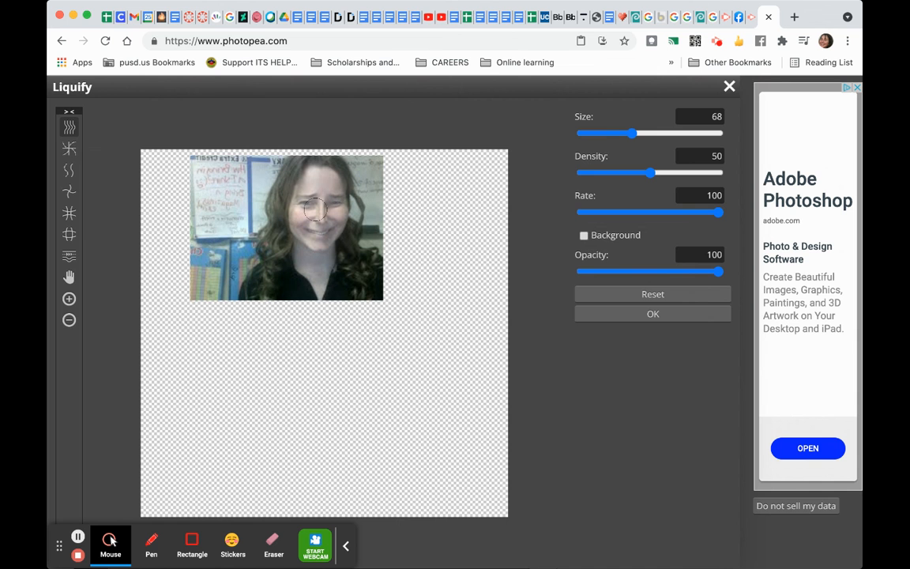
left_click(70, 215)
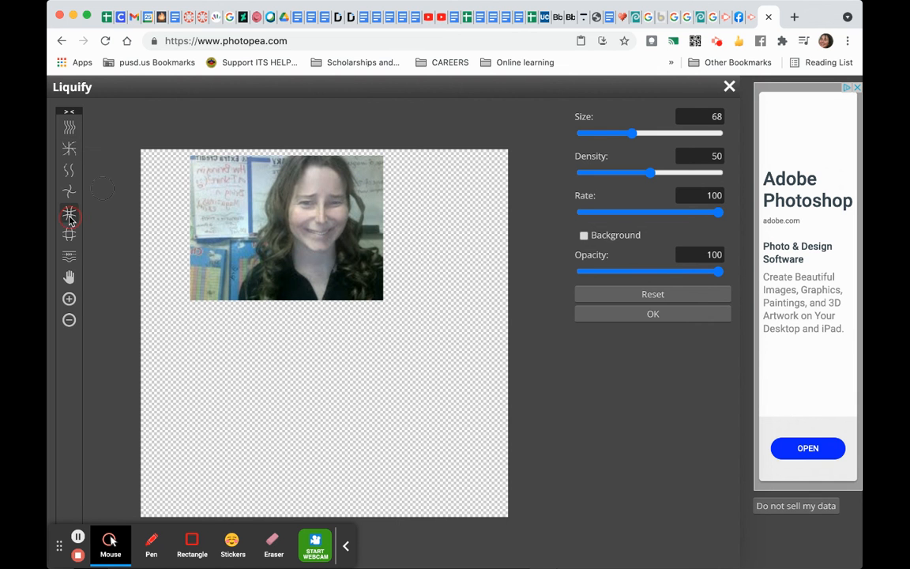
left_click(317, 233)
left_click_drag(317, 234, 322, 235)
left_click(657, 315)
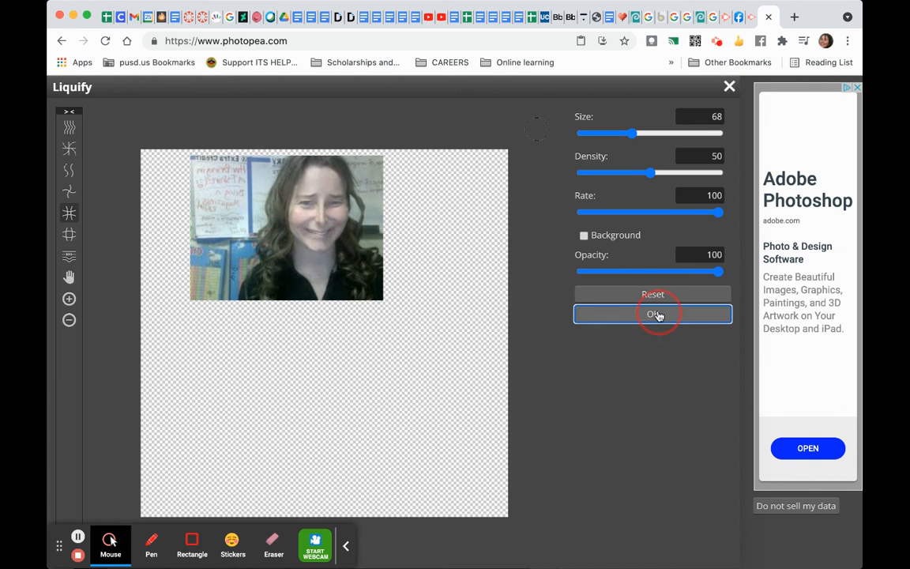